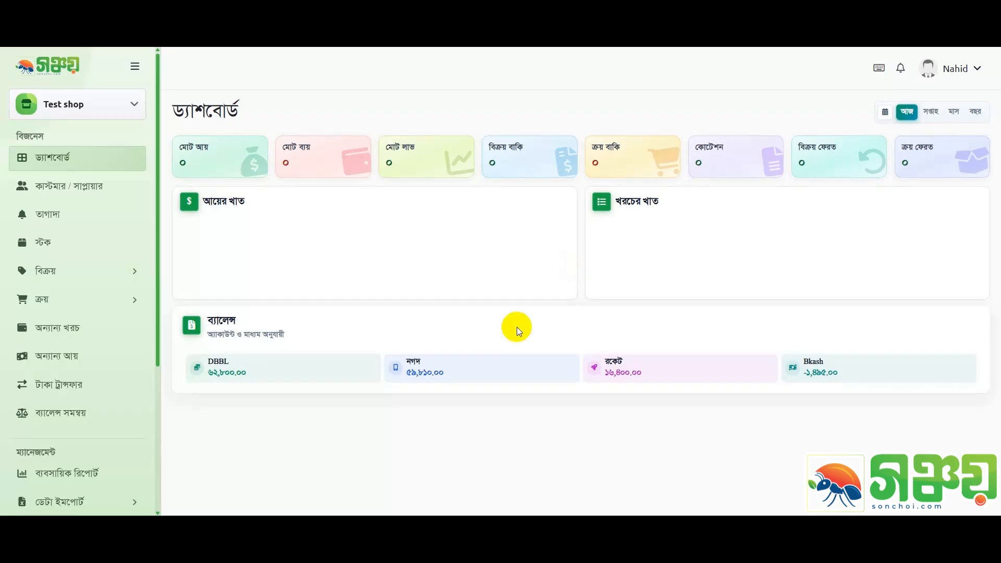
# Open the স্টক item list and start a new item with আইটেম যোগ করুন
pyautogui.click(86, 244)
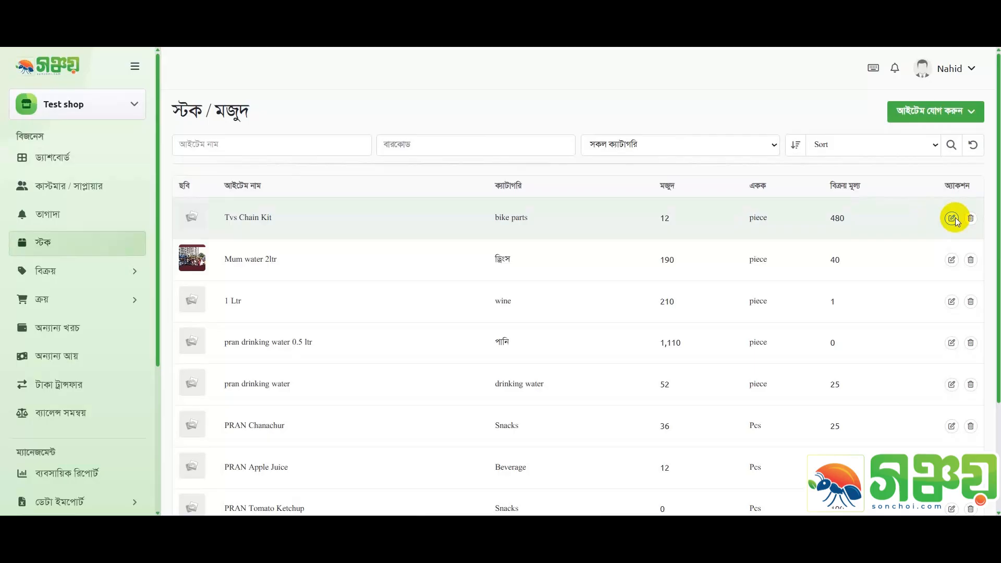
pyautogui.click(931, 115)
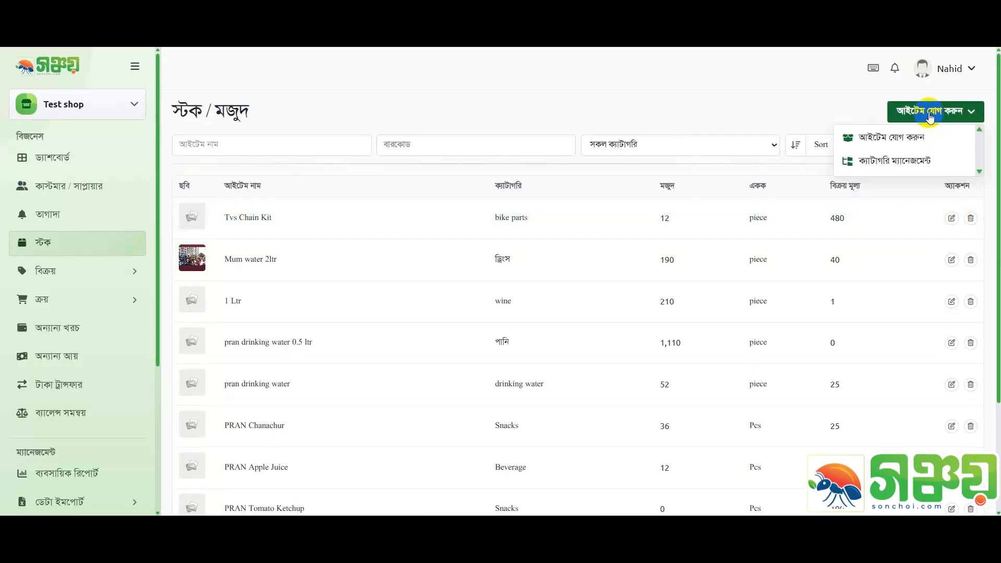
pyautogui.click(899, 141)
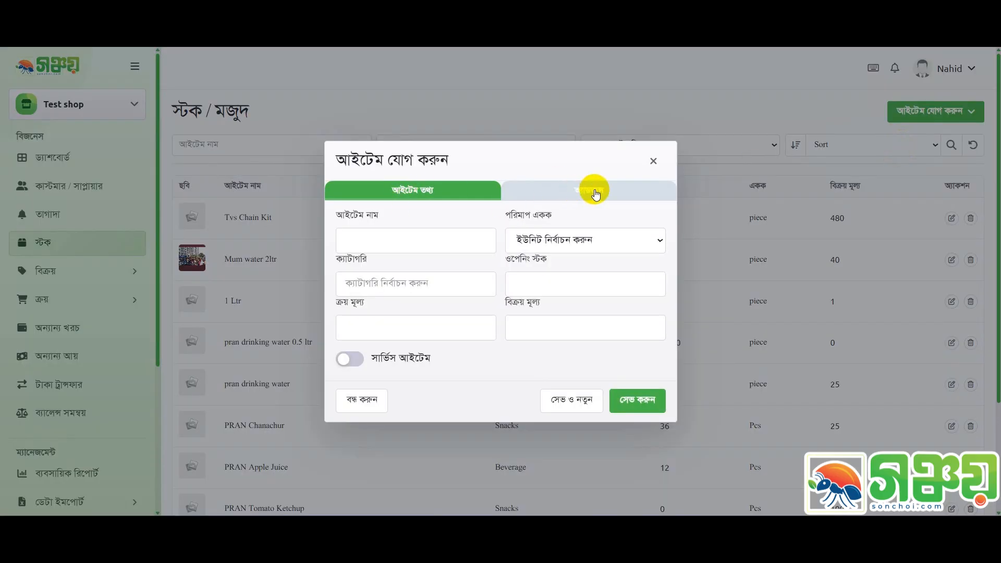
# Check the অ্যাডভান্স barcode field, close the new-item form unsaved, then edit Tvs Chain Kit
pyautogui.click(620, 187)
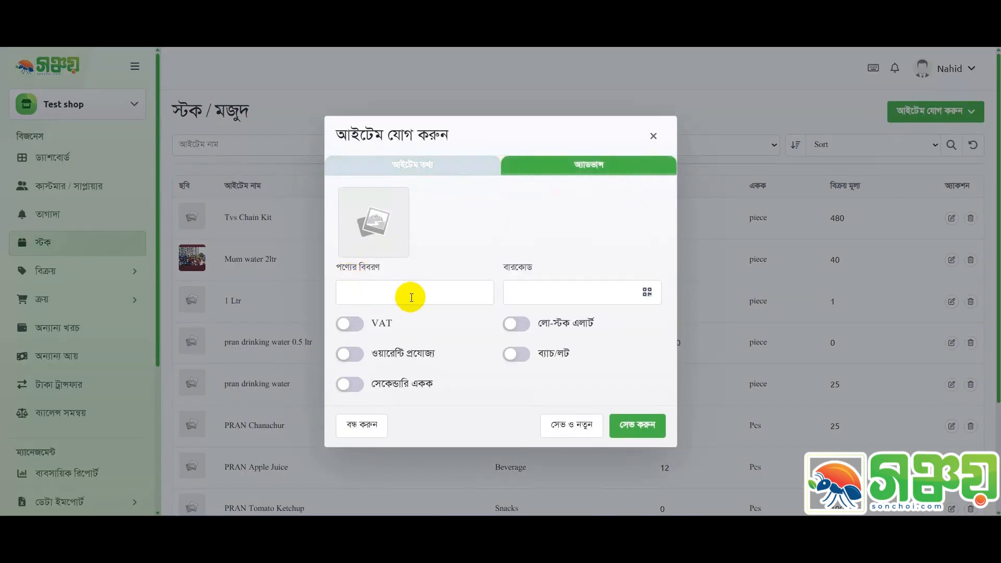
pyautogui.click(525, 291)
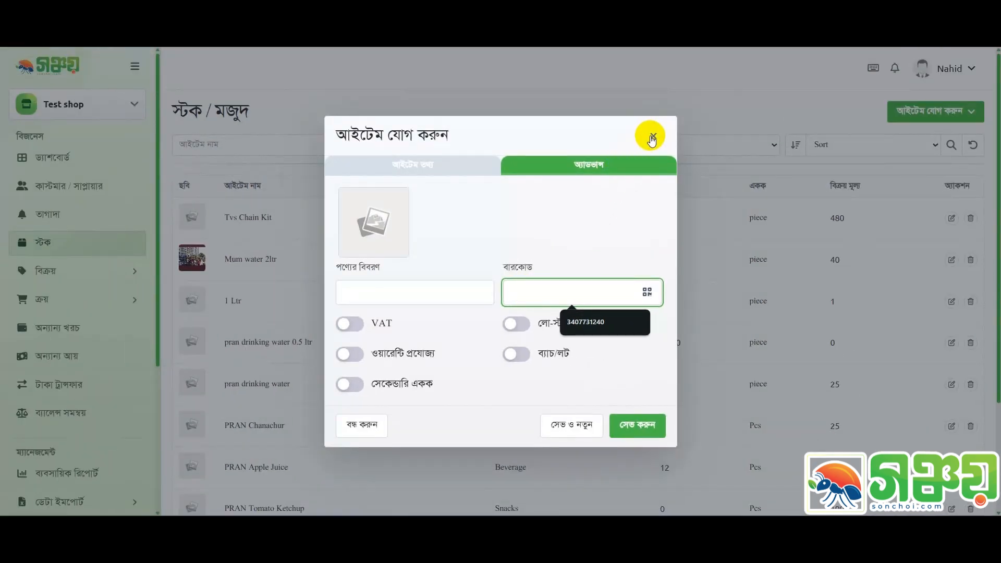
pyautogui.click(651, 137)
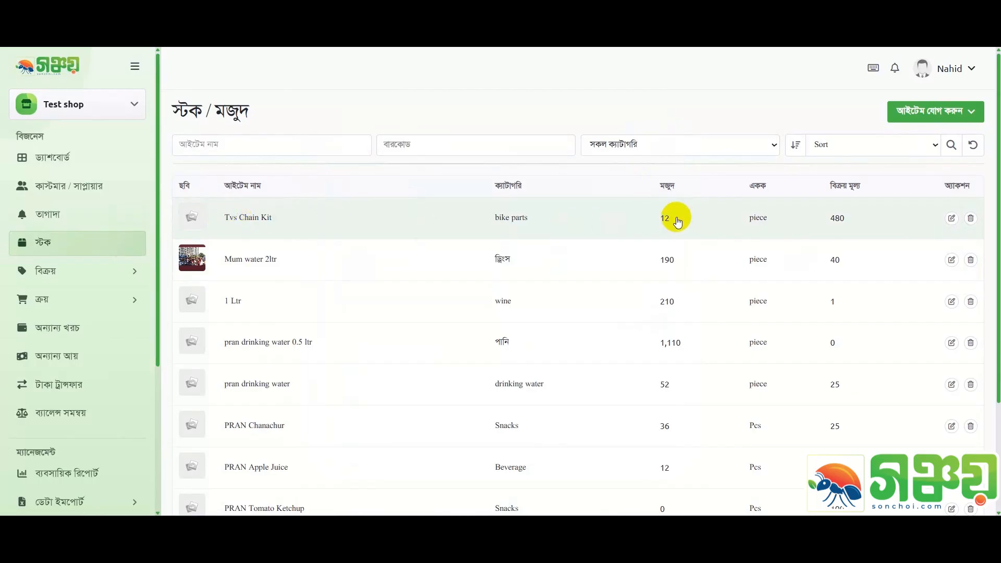
pyautogui.click(952, 216)
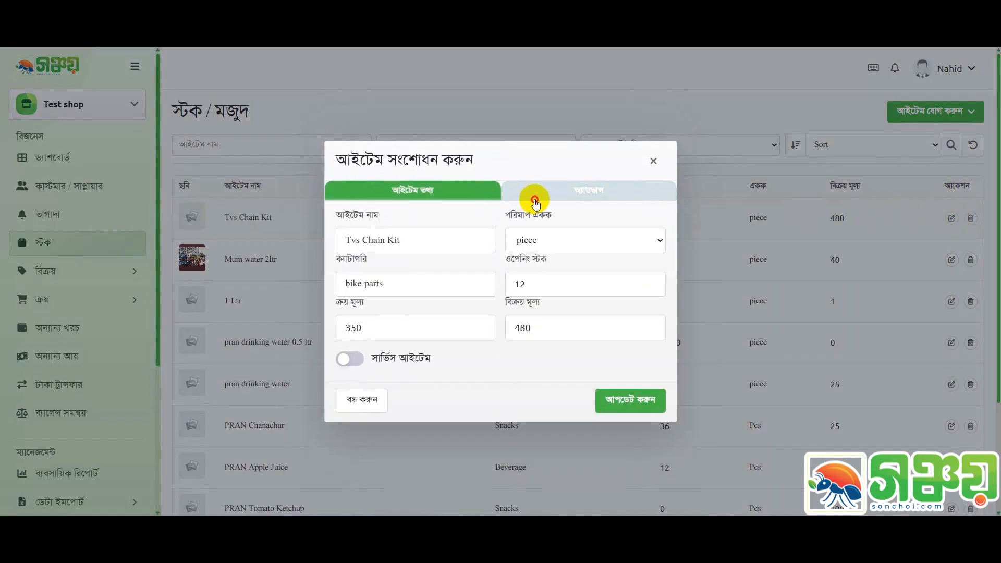
pyautogui.click(536, 195)
pyautogui.click(565, 291)
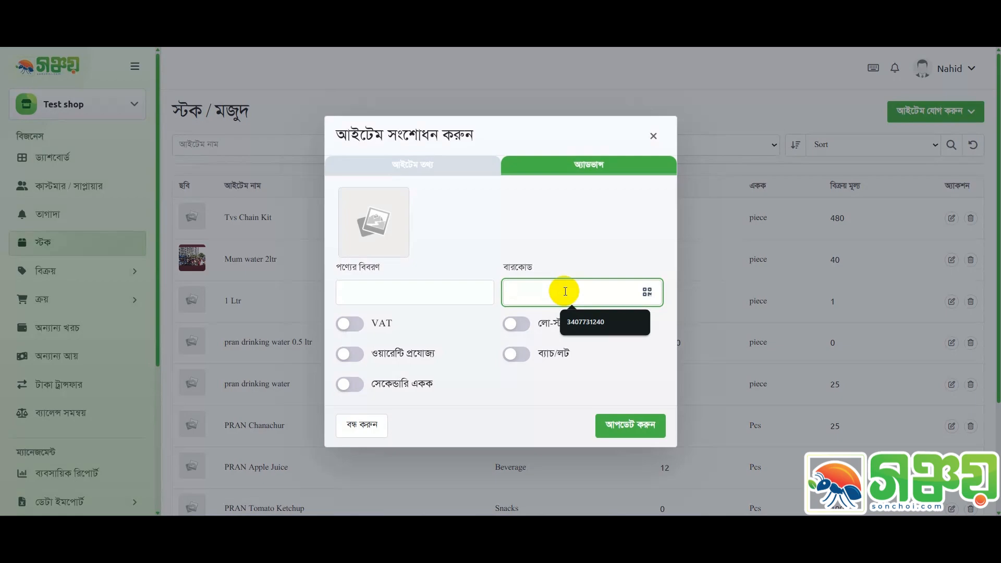
pyautogui.click(646, 293)
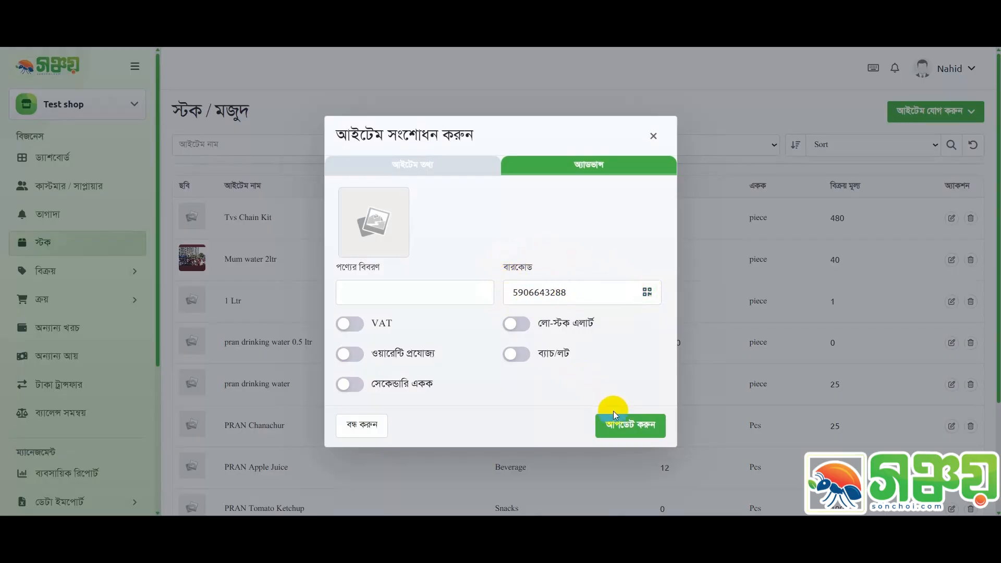
pyautogui.click(639, 428)
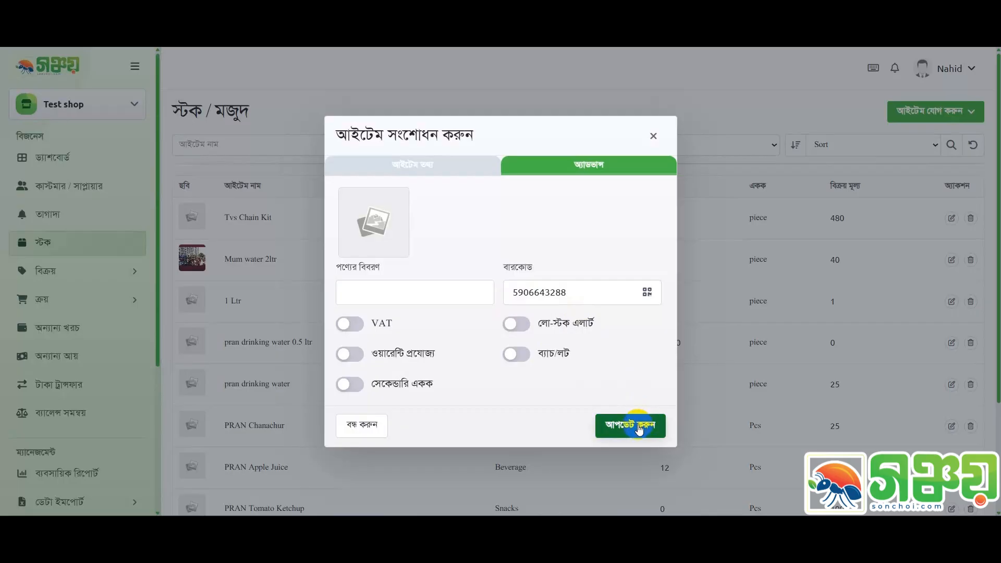
pyautogui.doubleClick(586, 289)
pyautogui.hotkey('ctrl', 'c')
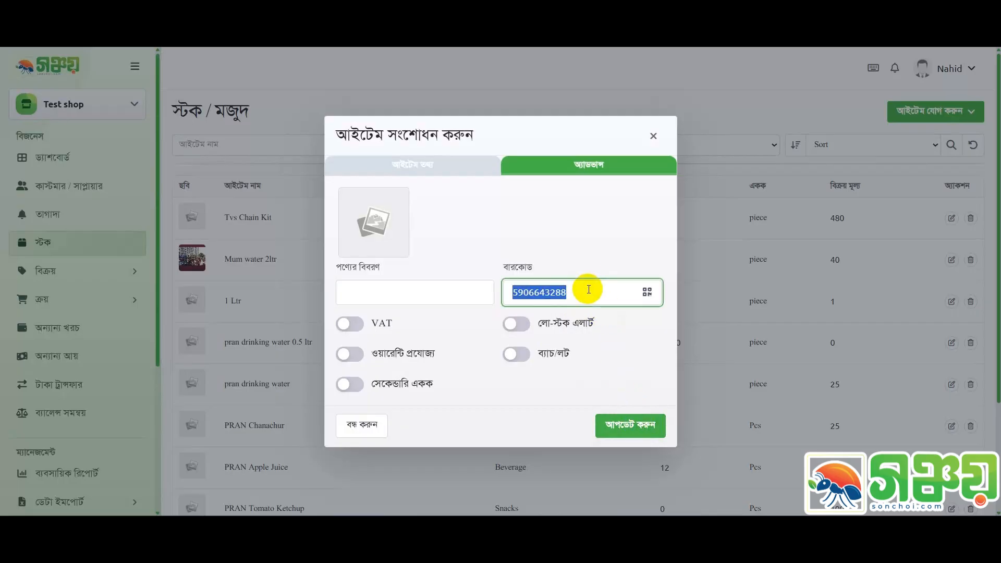
pyautogui.click(638, 440)
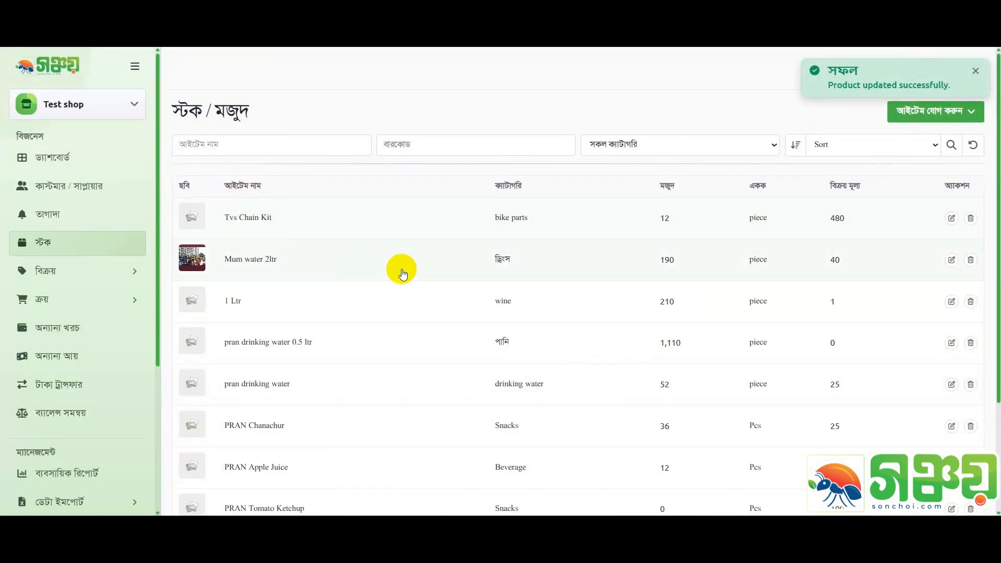
pyautogui.hotkey('ctrl', 'v')
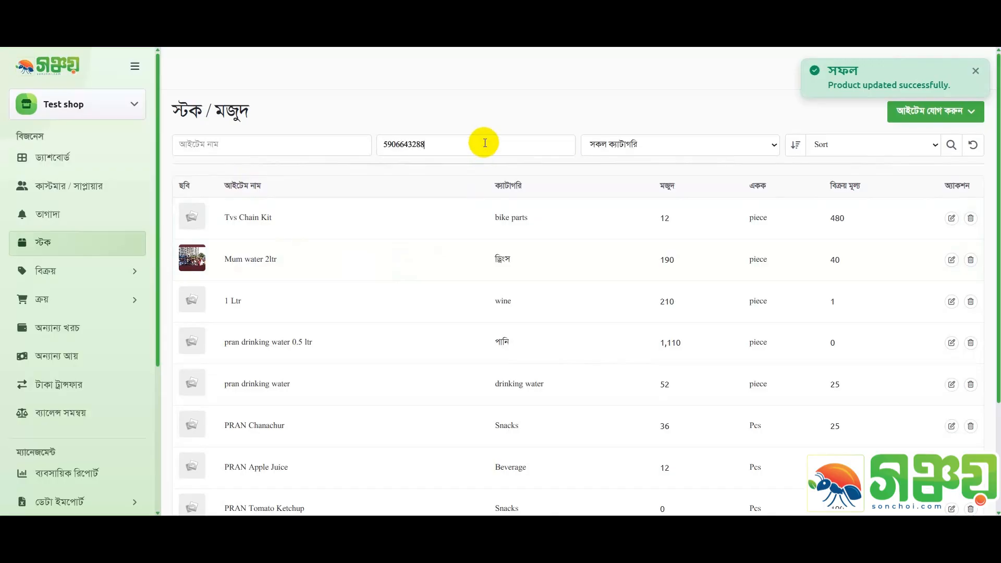
pyautogui.click(959, 147)
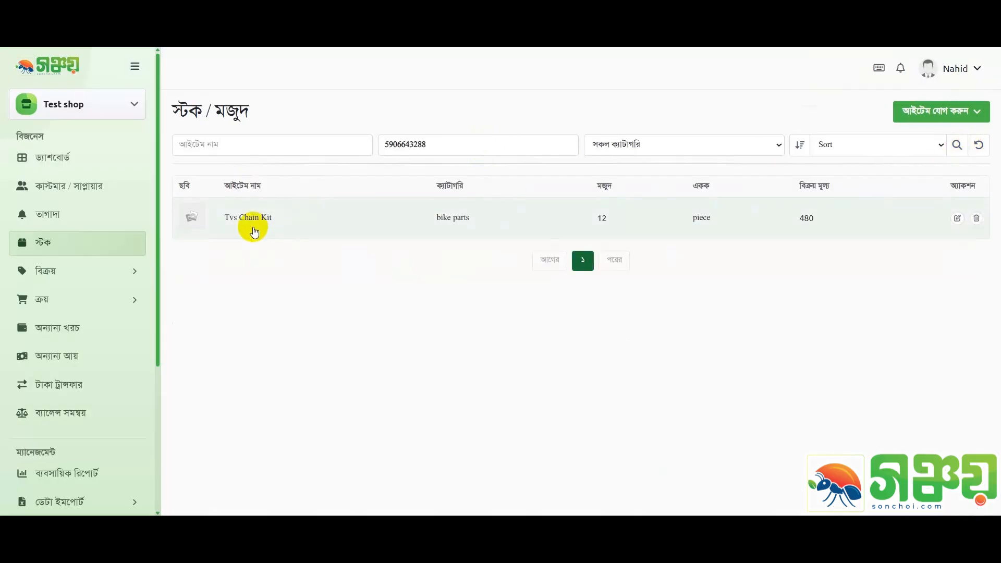
pyautogui.moveTo(486, 150); pyautogui.dragTo(268, 134)
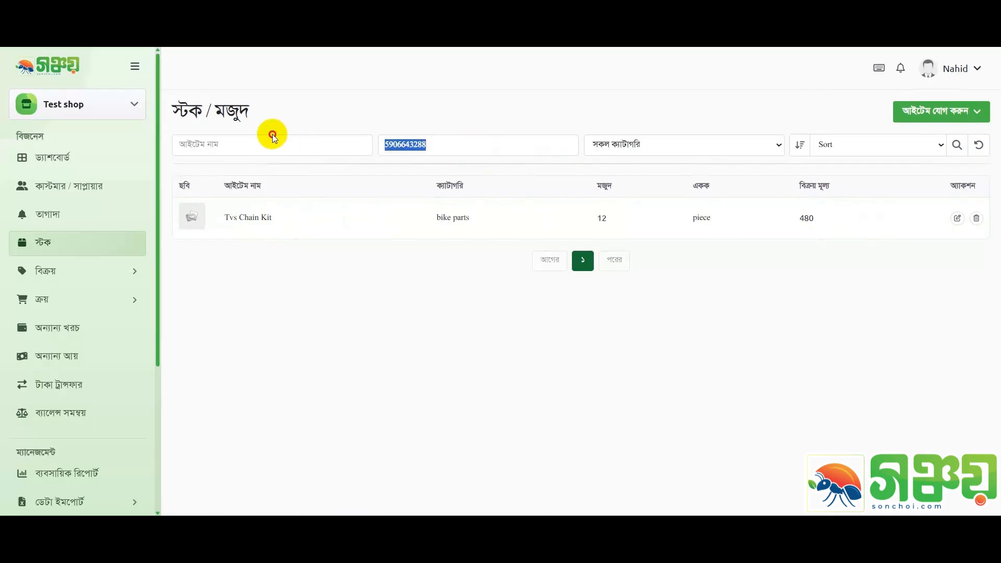
pyautogui.press('BackSpace')
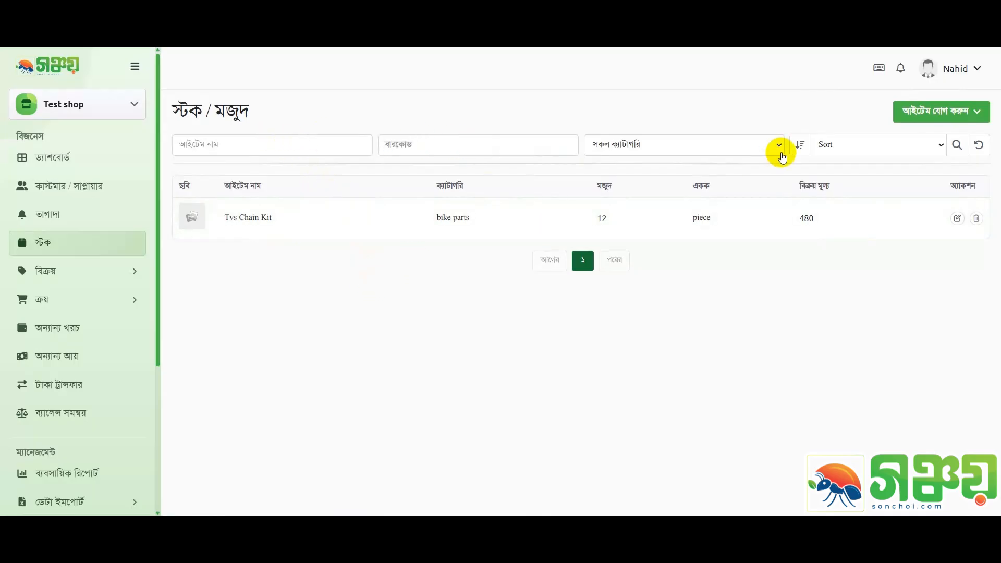
# Reload the full stock list and go to বিক্রয় > বিক্রয়
pyautogui.click(978, 145)
pyautogui.click(60, 268)
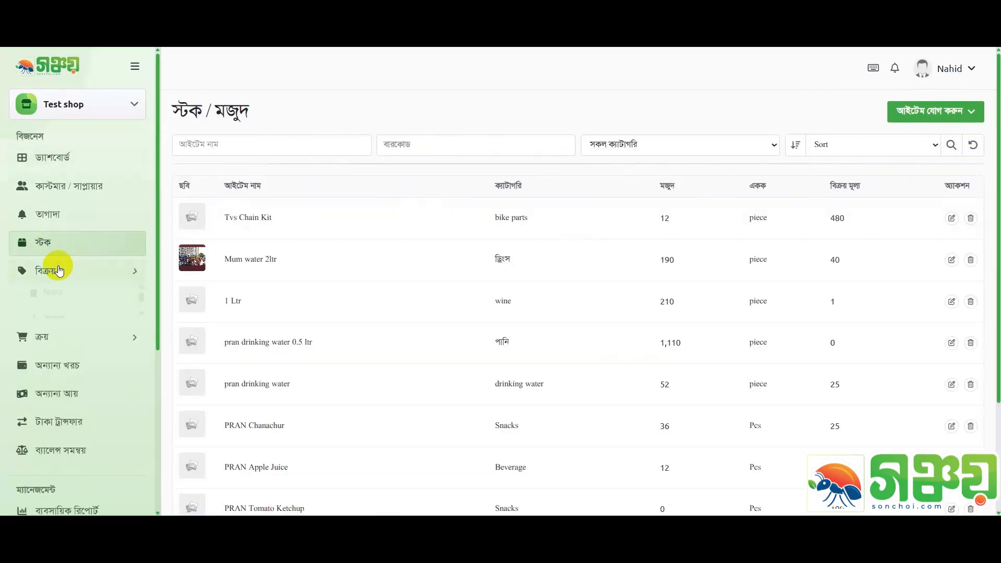
pyautogui.click(74, 301)
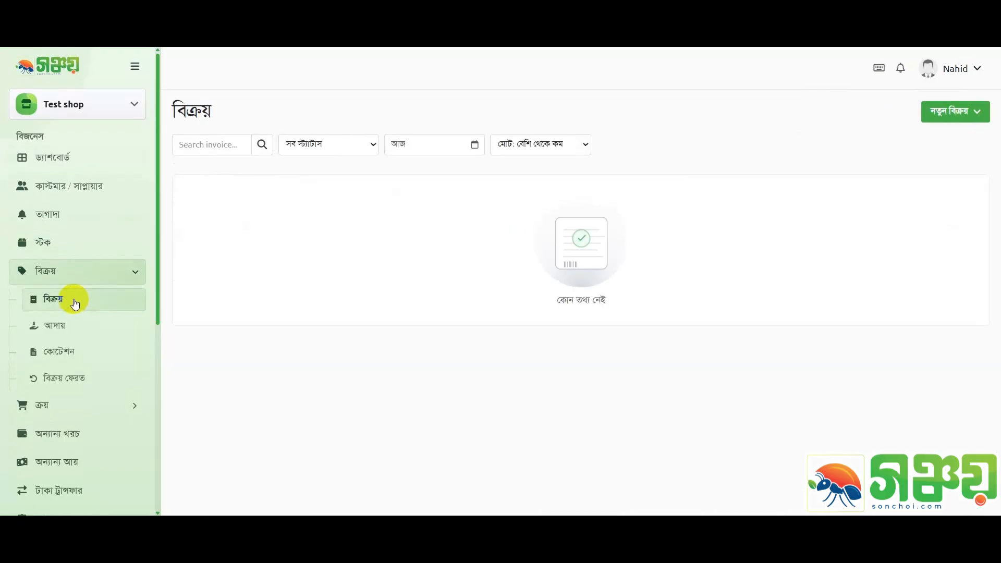
pyautogui.click(935, 113)
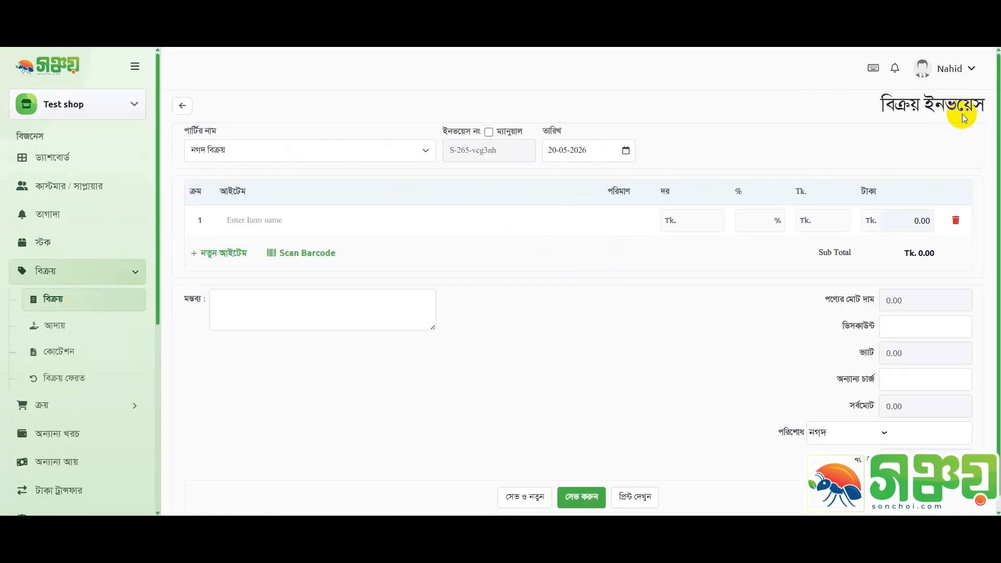
pyautogui.click(297, 252)
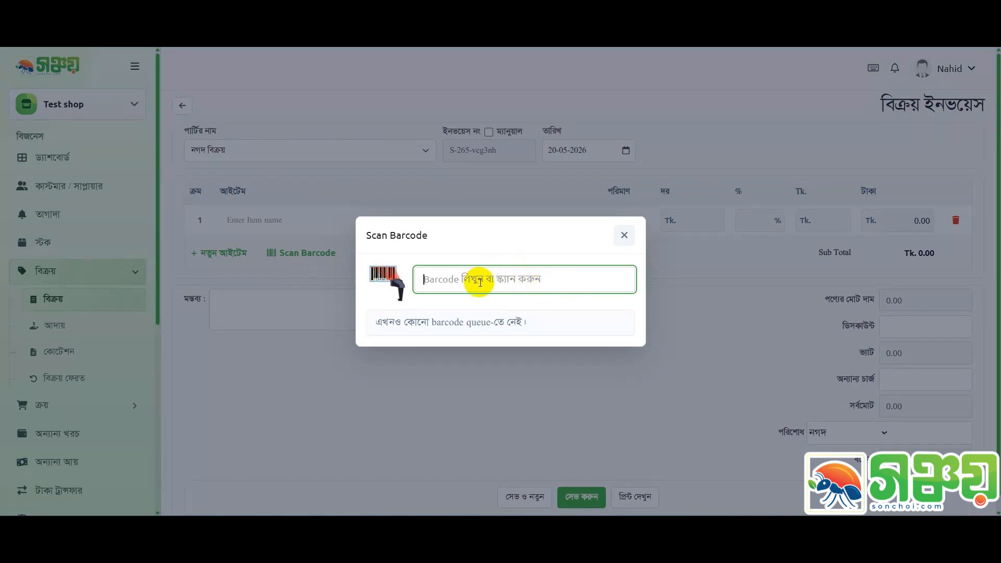
pyautogui.moveTo(373, 328); pyautogui.dragTo(540, 320)
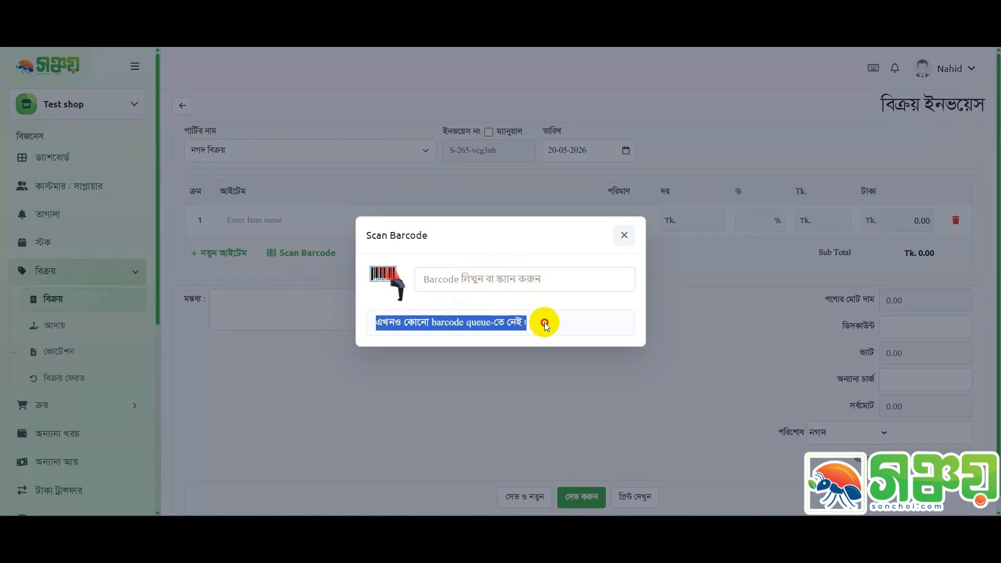
pyautogui.click(495, 272)
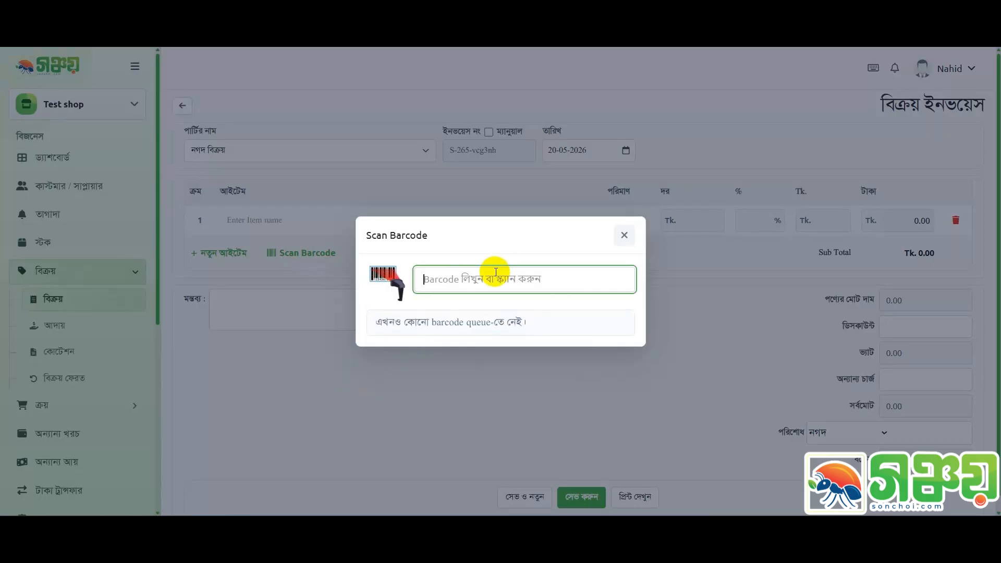
pyautogui.write('5906643288')
pyautogui.press('Return')
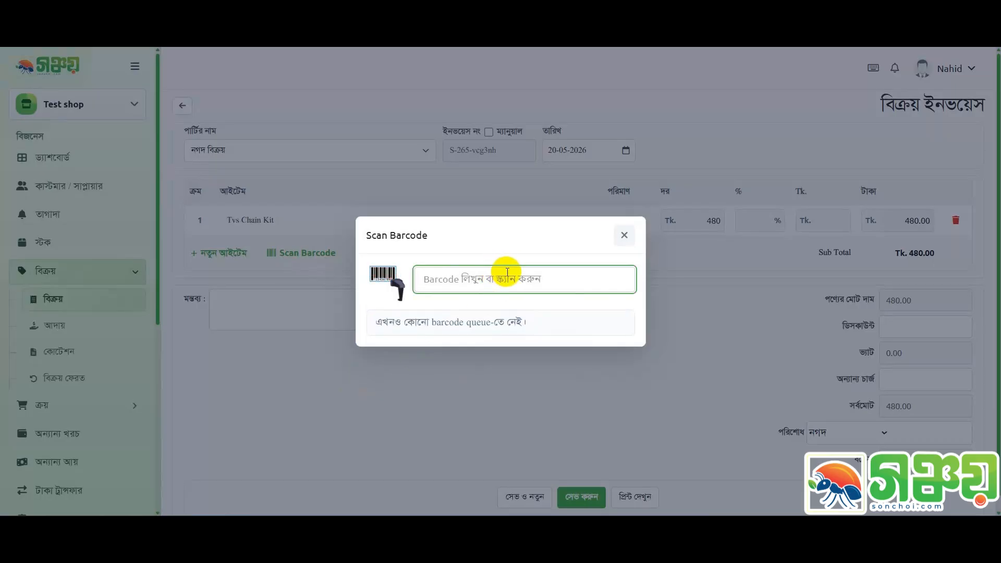
pyautogui.click(623, 235)
pyautogui.moveTo(217, 220); pyautogui.dragTo(643, 217)
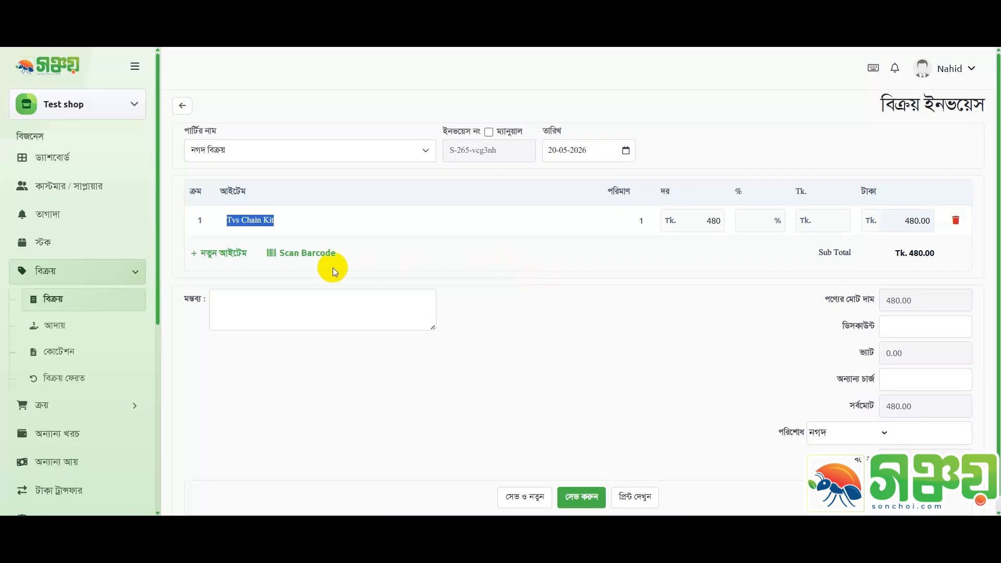
# Add a second item row, then delete it with the trash icon, leaving totals at Tk. 0.00
pyautogui.click(223, 253)
pyautogui.click(284, 250)
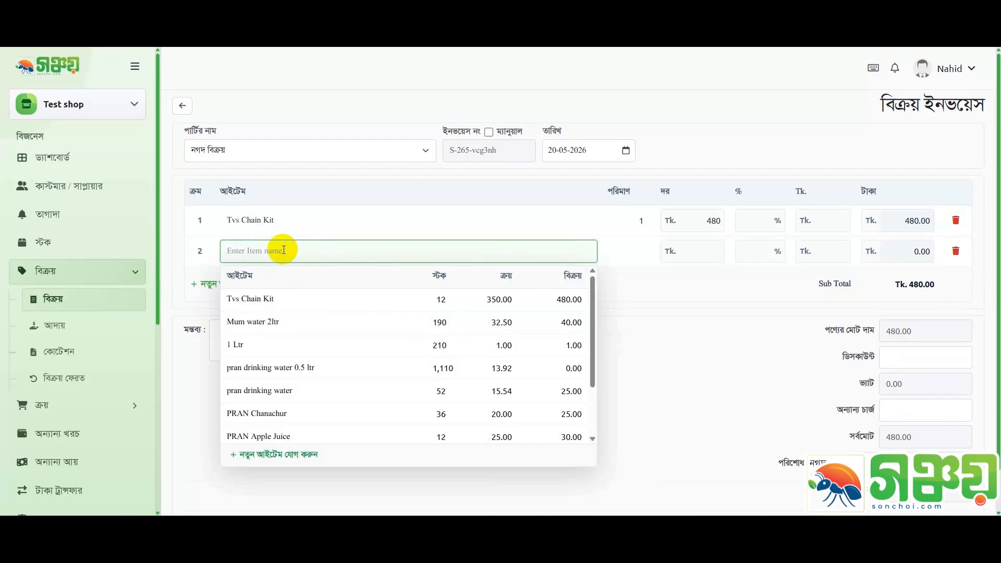
pyautogui.write('চা')
pyautogui.press('BackSpace')
pyautogui.press('BackSpace')
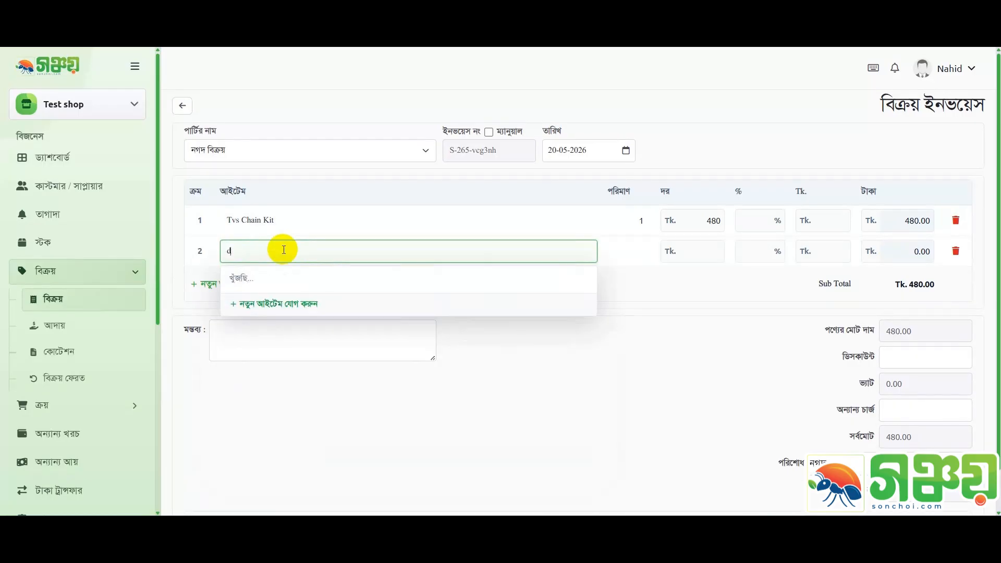
pyautogui.click(955, 251)
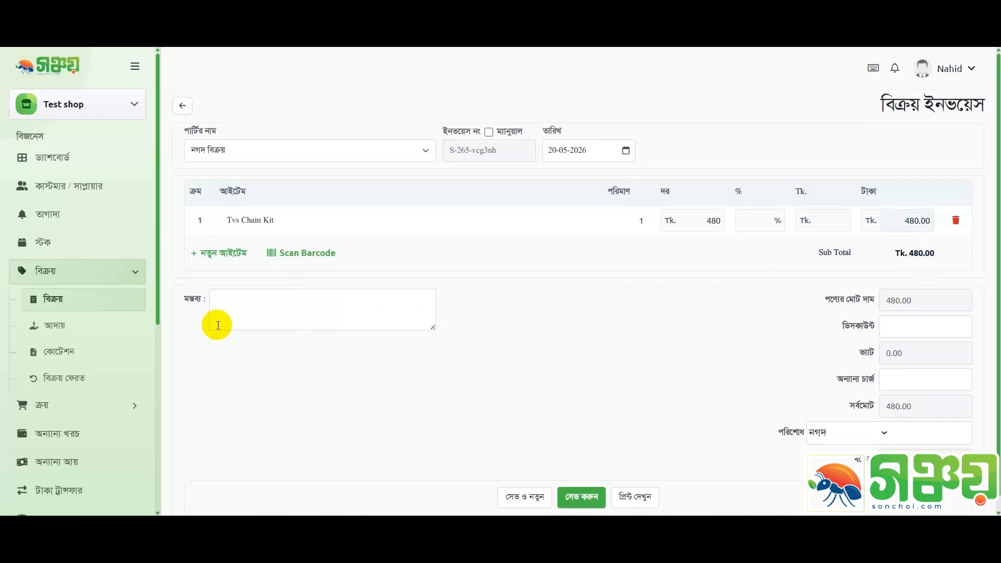
pyautogui.scroll(-3, 87, 324)
pyautogui.scroll(-2, 90, 326)
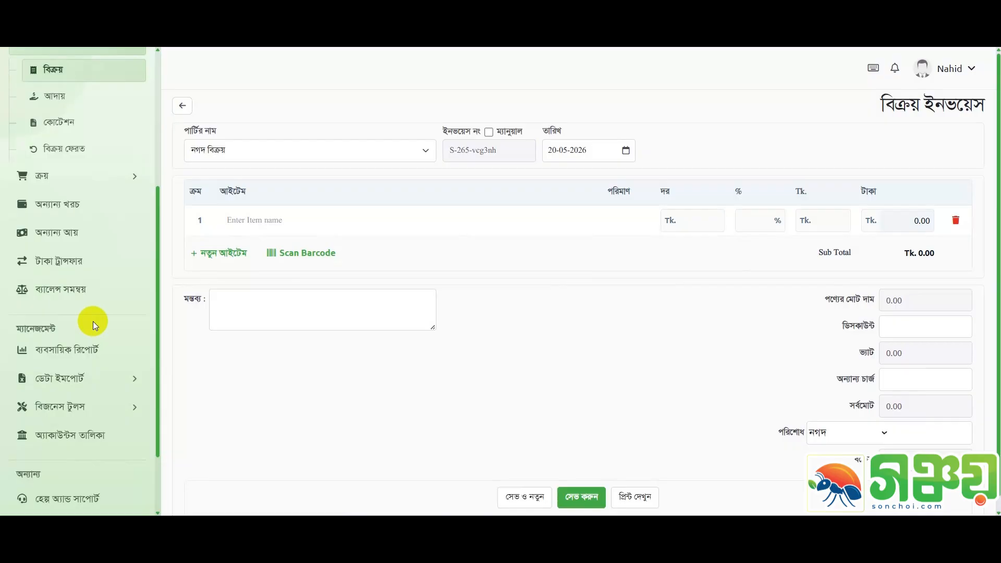
pyautogui.scroll(-3, 93, 321)
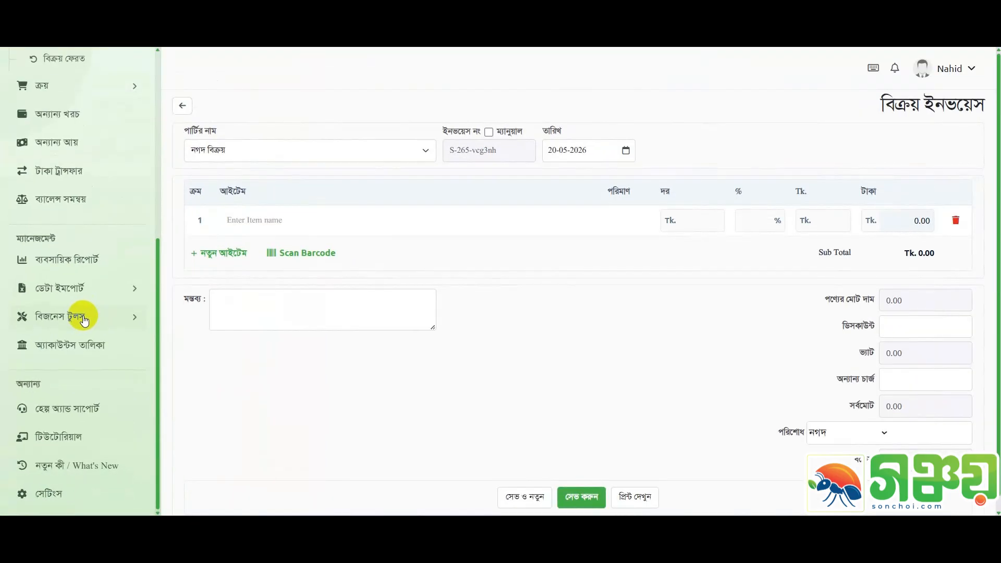
# Go to সেটিংস > বিজনেস টুলস > বারকোড তৈরি
pyautogui.click(43, 498)
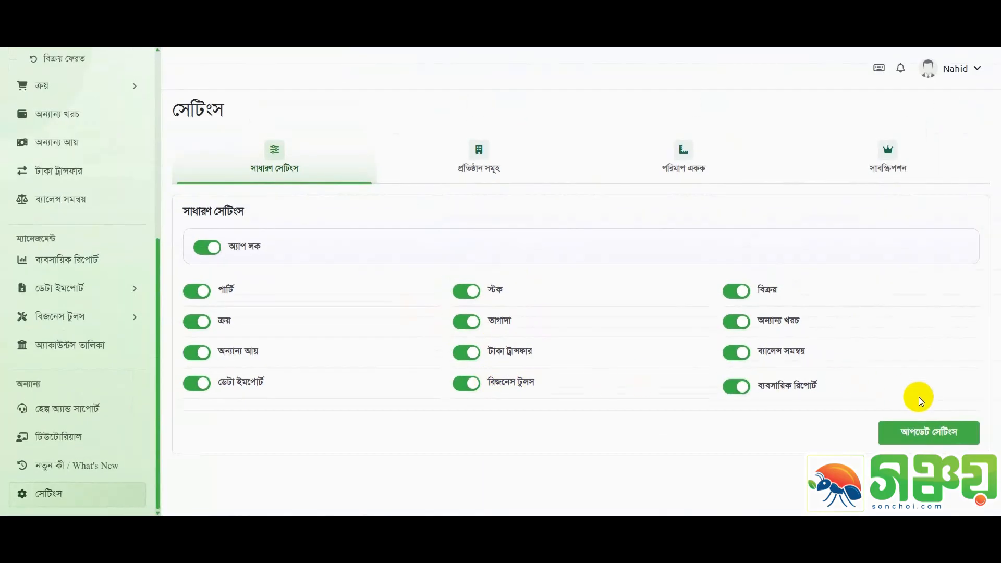
pyautogui.click(77, 319)
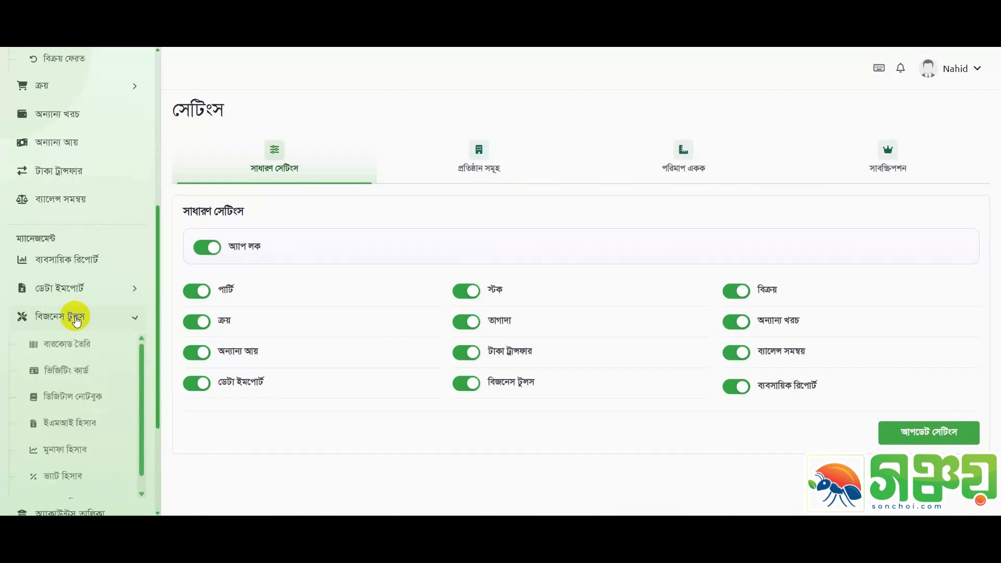
pyautogui.click(78, 348)
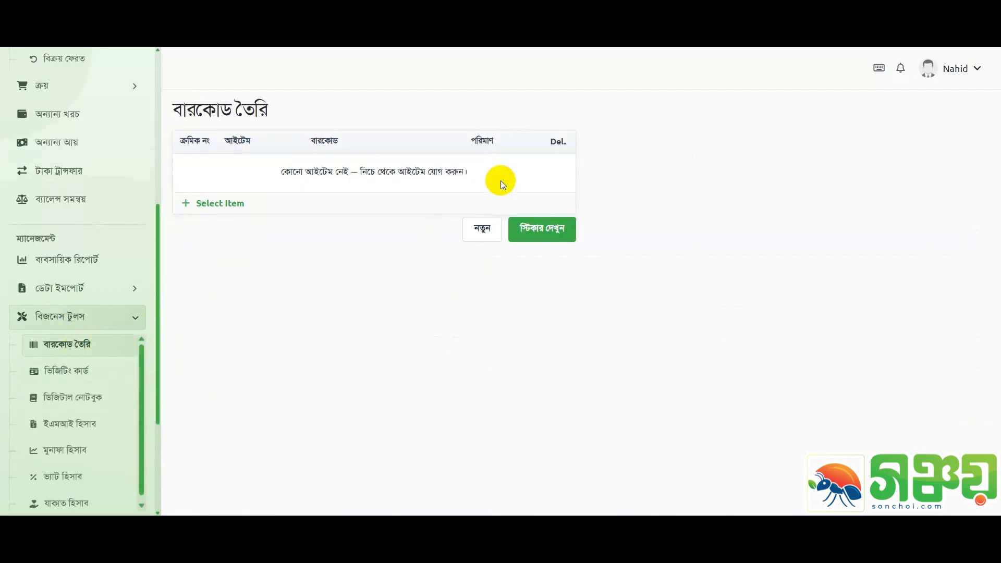
pyautogui.click(215, 202)
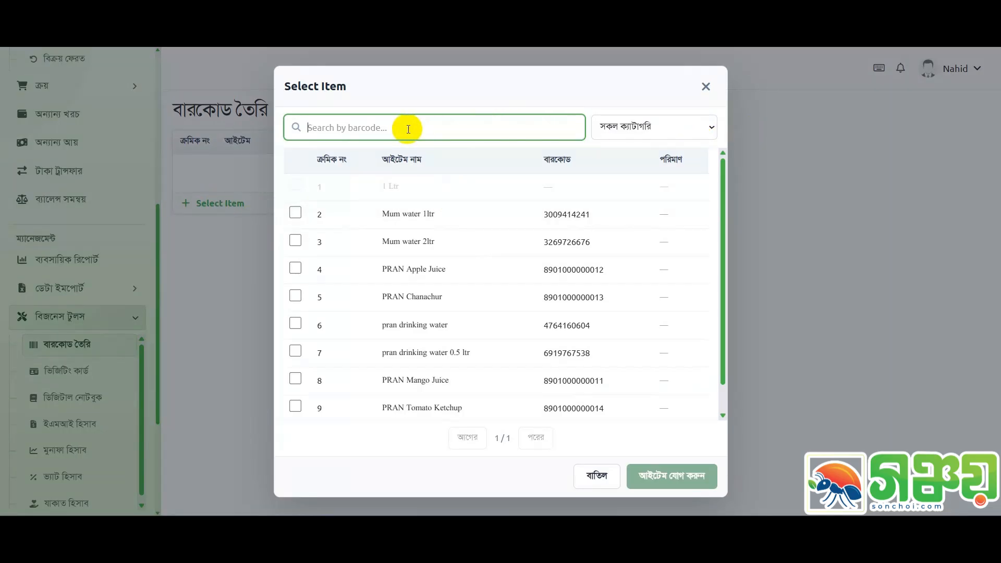
pyautogui.hotkey('ctrl', 'v')
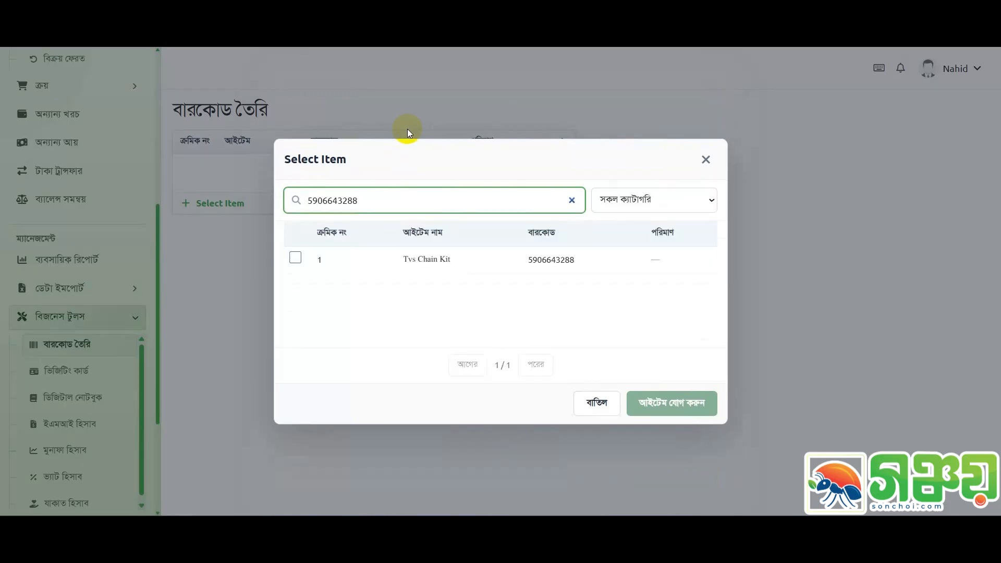
pyautogui.click(295, 258)
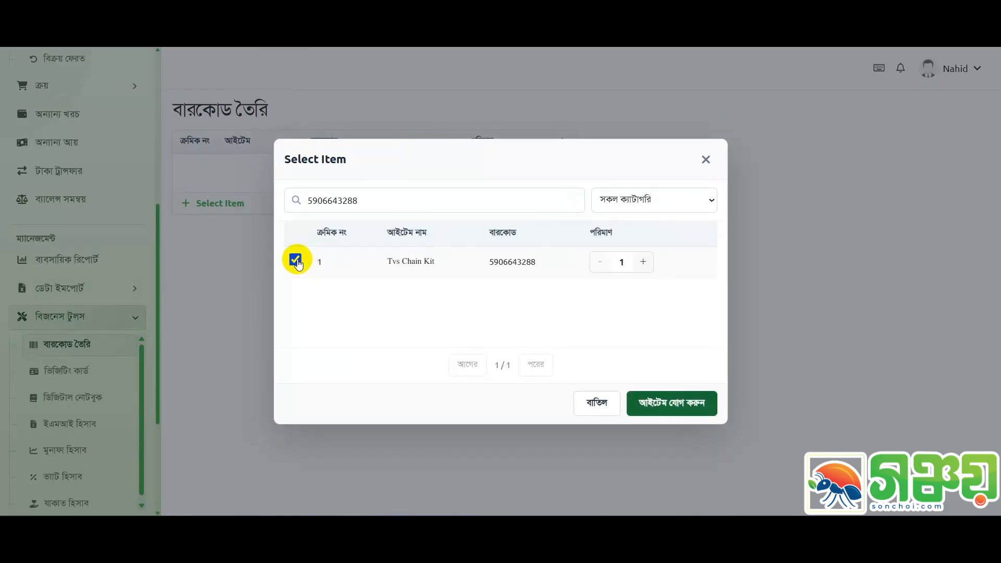
pyautogui.click(643, 263)
pyautogui.click(644, 263)
pyautogui.click(644, 263)
pyautogui.click(644, 263)
pyautogui.click(643, 263)
pyautogui.click(644, 263)
pyautogui.click(644, 263)
pyautogui.click(644, 263)
pyautogui.click(681, 412)
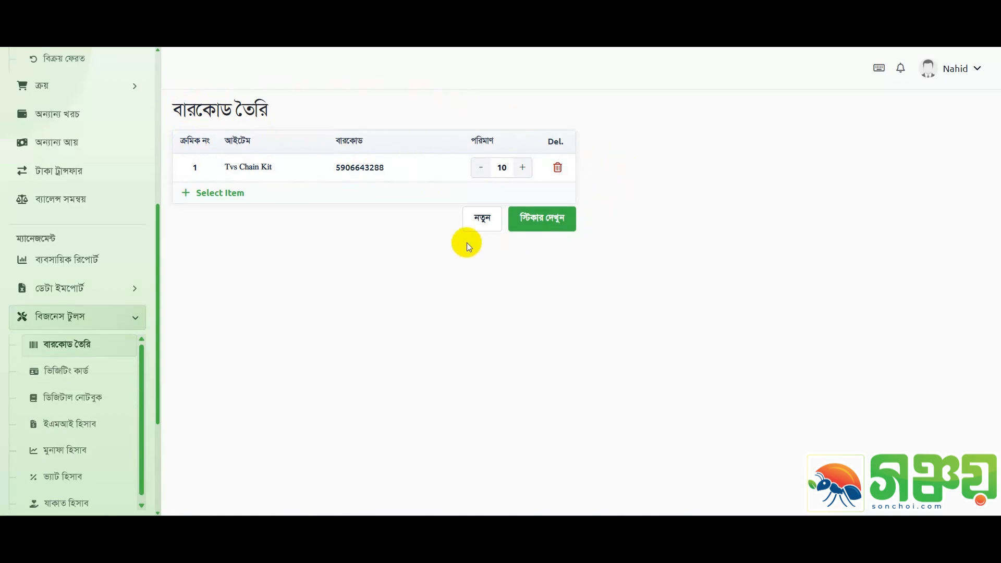
# Preview the stickers, toggling shop name, item name and sale price off and back on
pyautogui.click(538, 223)
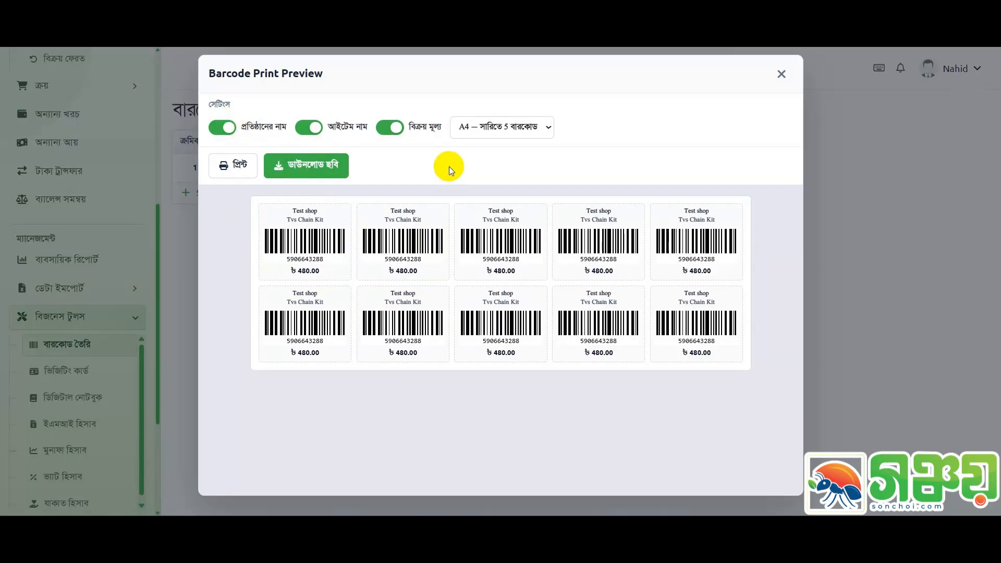
pyautogui.click(224, 128)
pyautogui.click(224, 128)
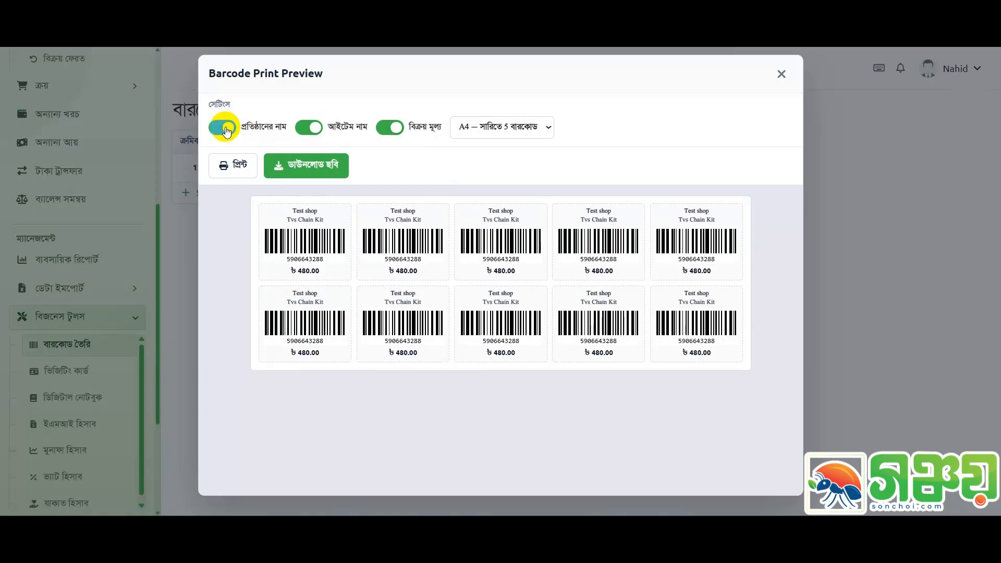
pyautogui.click(312, 128)
pyautogui.click(312, 128)
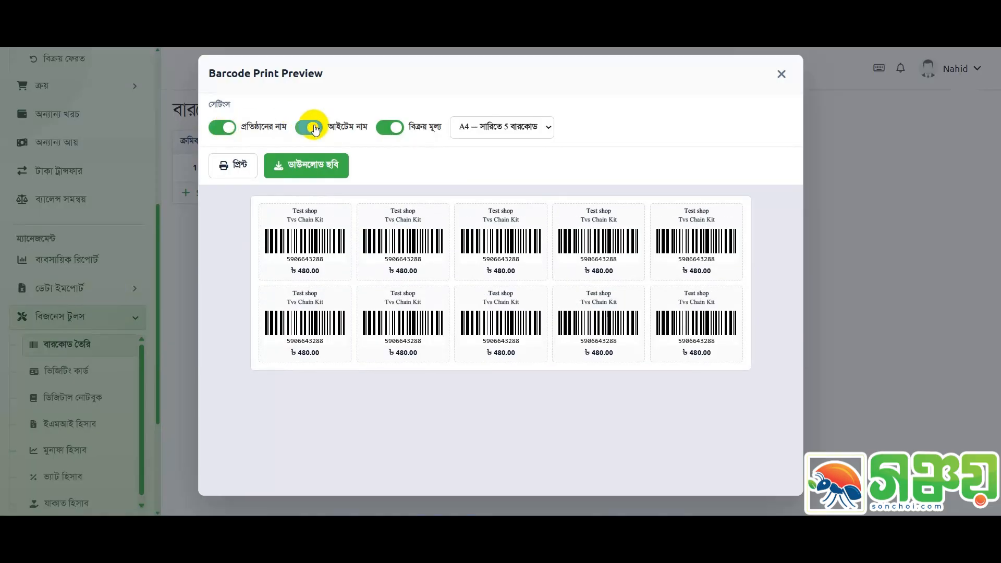
pyautogui.click(396, 128)
pyautogui.click(396, 128)
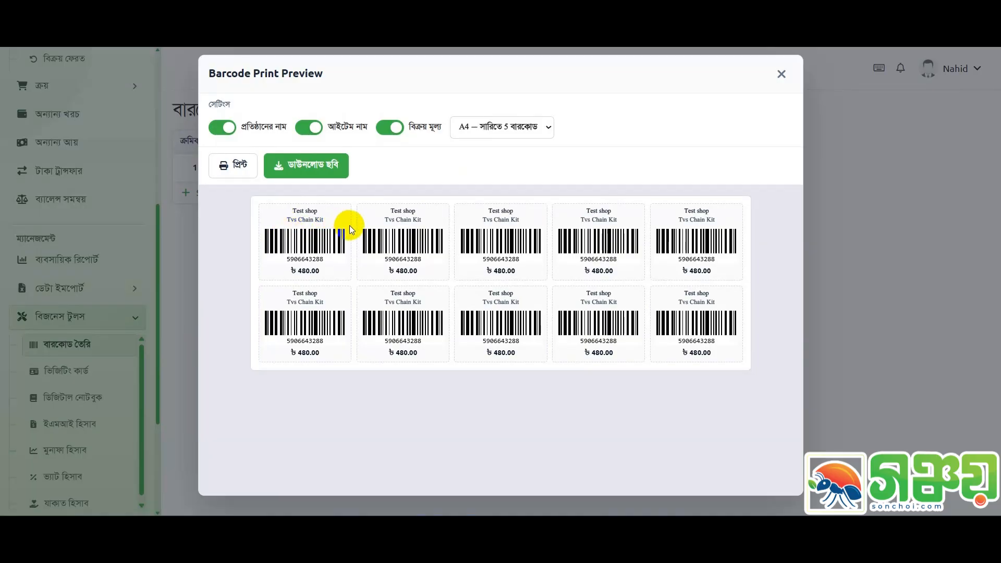
# Try the 31.75×25.4 mm and 45×35 mm roll layouts, ending on 31.75×25.4 mm
pyautogui.click(497, 128)
pyautogui.click(508, 162)
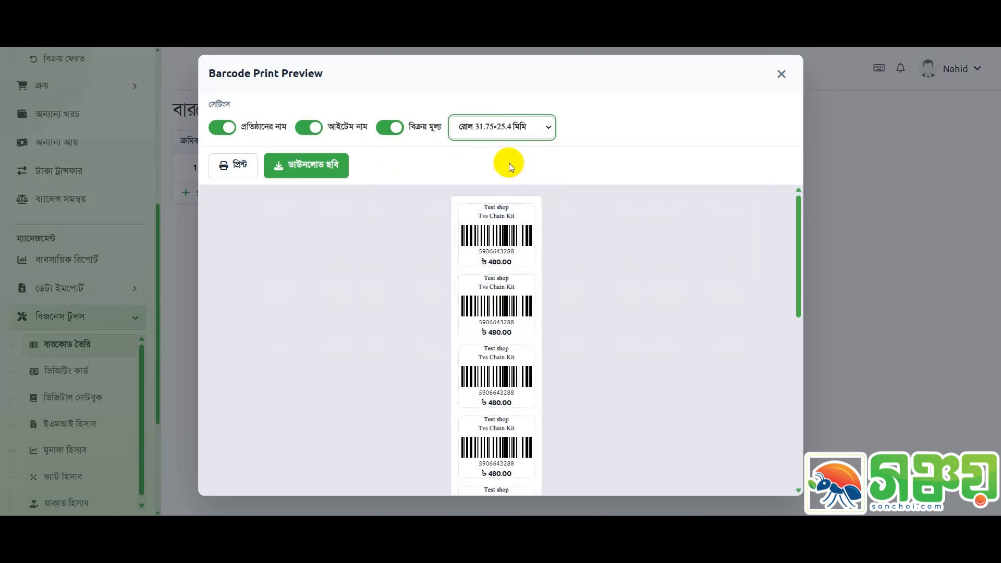
pyautogui.click(512, 127)
pyautogui.click(510, 175)
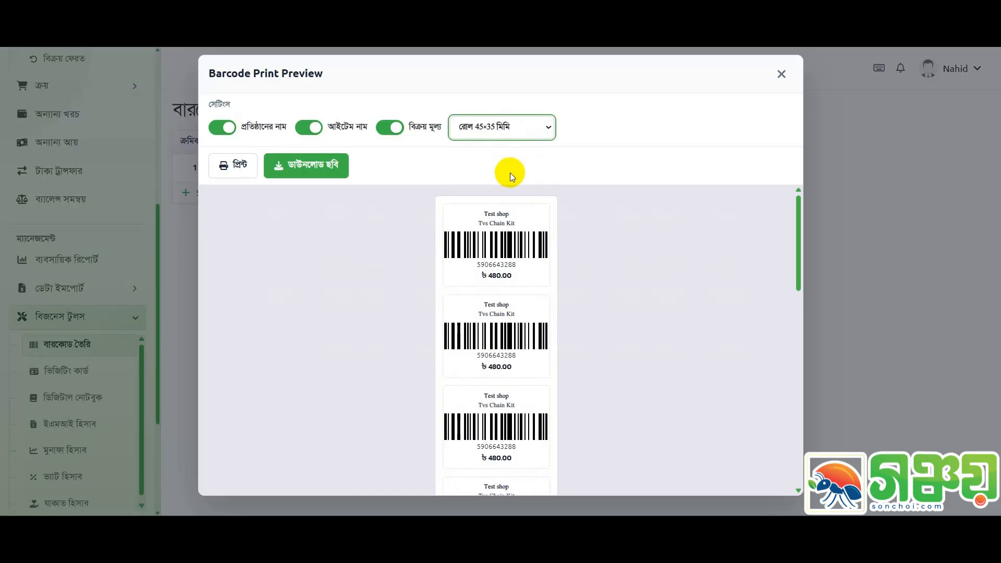
pyautogui.click(509, 133)
pyautogui.click(512, 161)
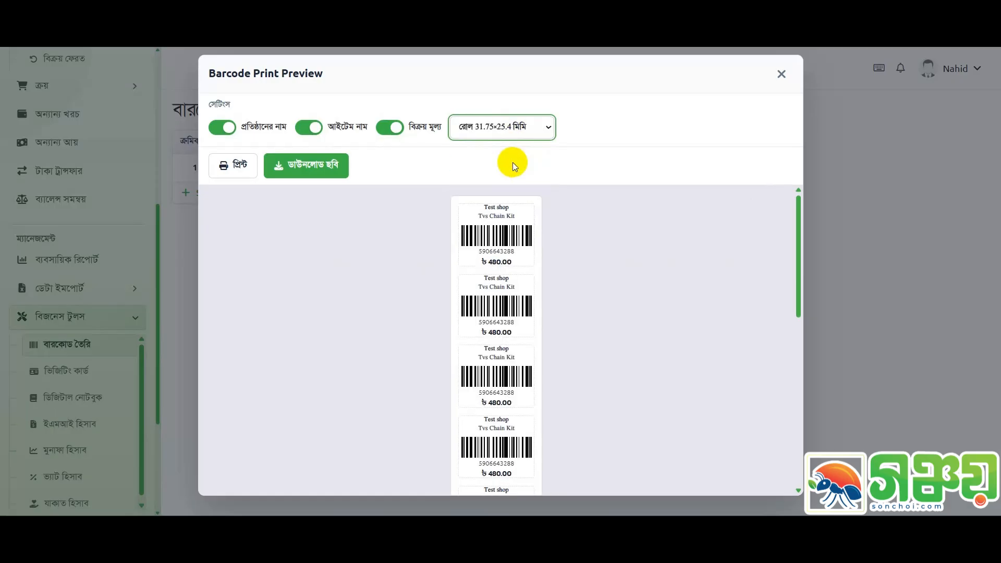